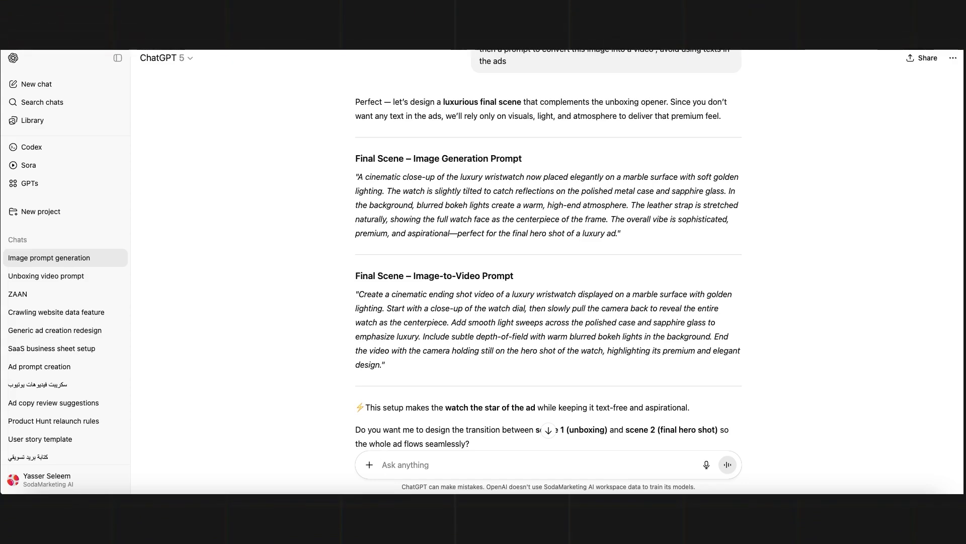
# Copy the Final Scene image generation prompt from ChatGPT, and reset Soda Marketing AI's product image generator form.
pyautogui.moveTo(357, 176); pyautogui.dragTo(679, 238)
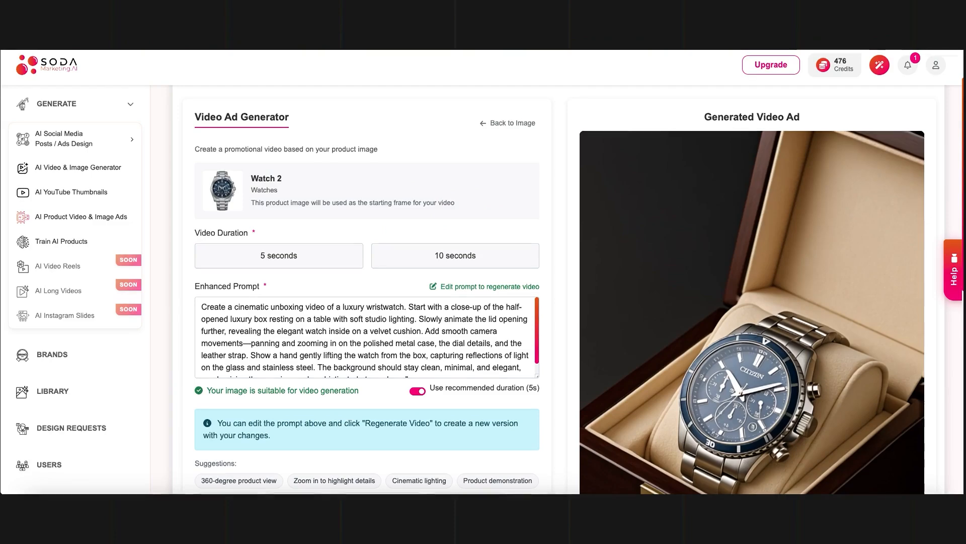
pyautogui.click(502, 126)
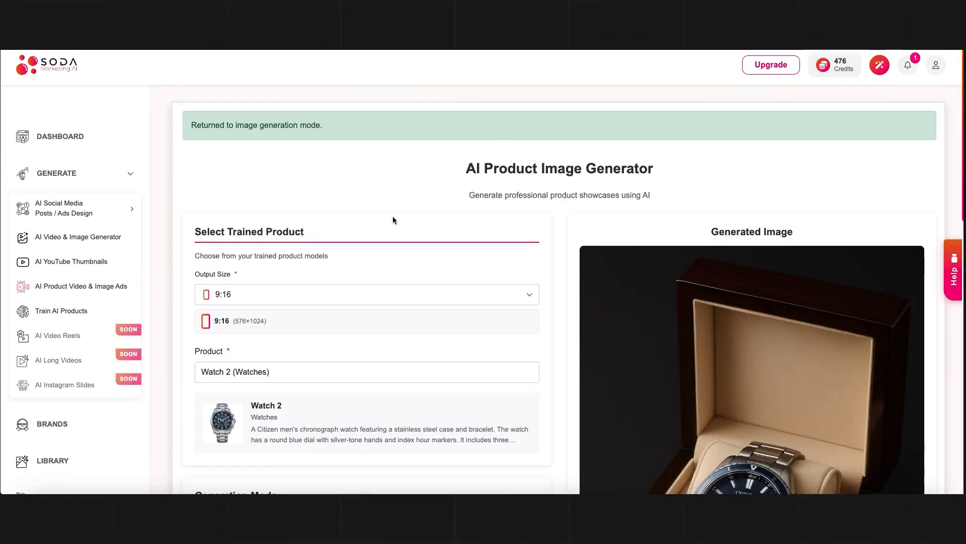
pyautogui.scroll(-10, 392, 220)
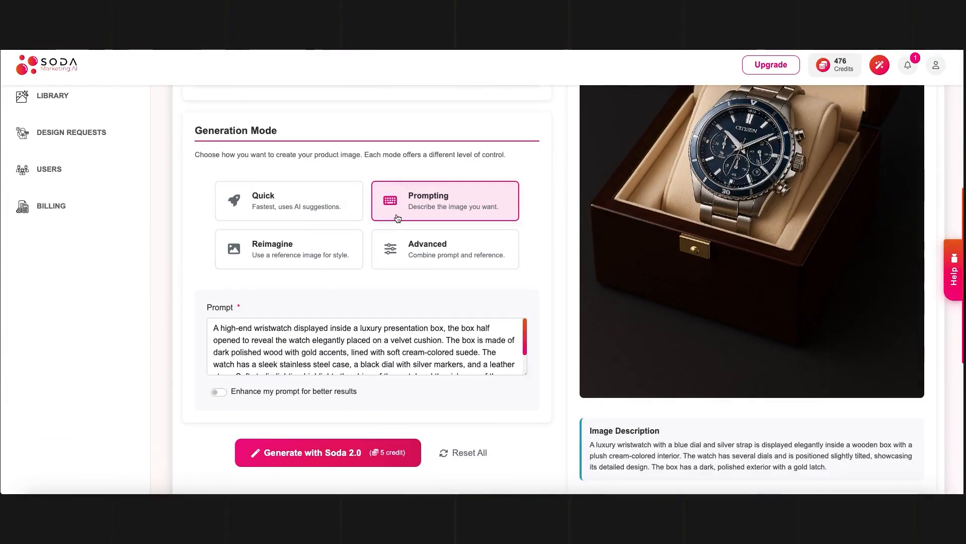
pyautogui.click(455, 339)
pyautogui.scroll(10, 347, 198)
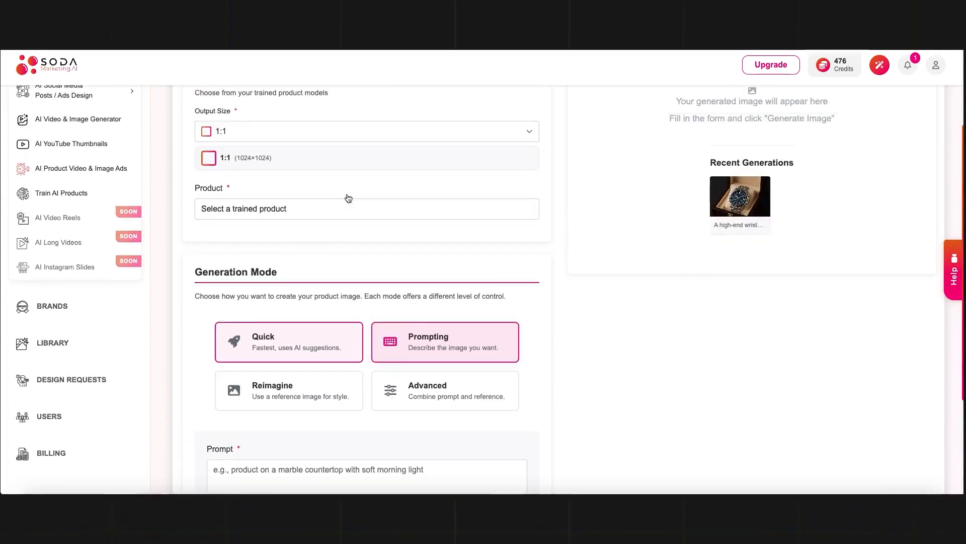
# Set the image output size to 9:16 and choose the trained product Watch 2 (Watches).
pyautogui.click(251, 231)
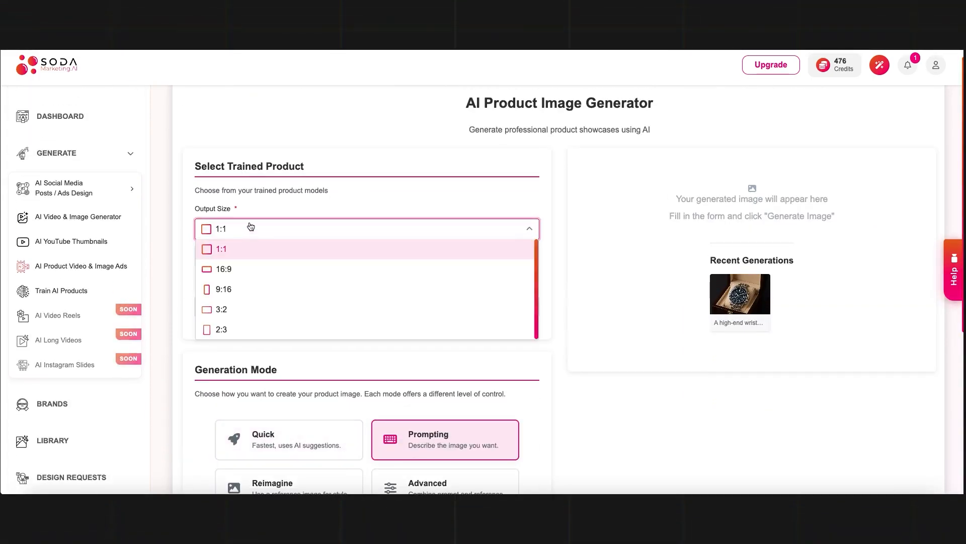
pyautogui.click(224, 289)
pyautogui.click(253, 320)
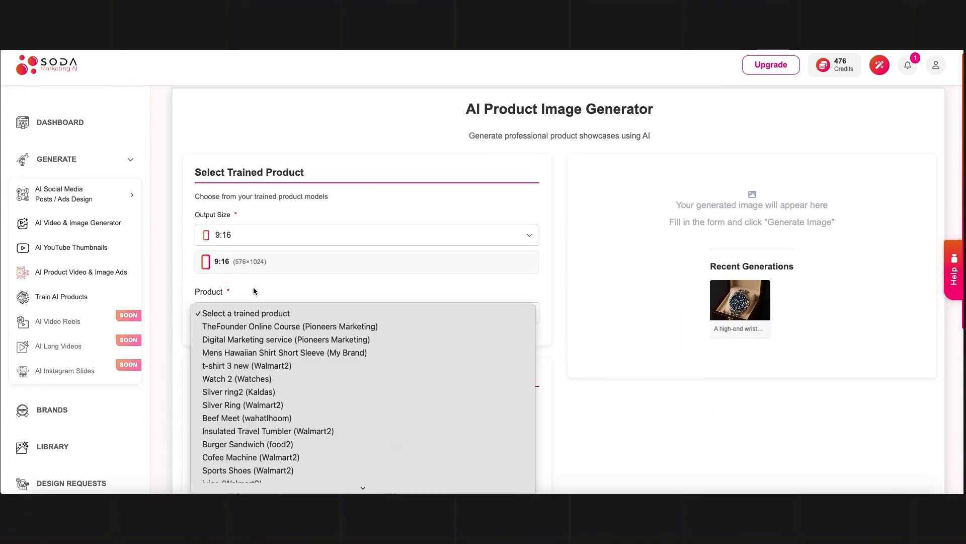
pyautogui.click(256, 380)
# Paste the copied final-scene prompt in Prompting mode and generate the product image with Soda 2.0.
pyautogui.scroll(-5, 256, 373)
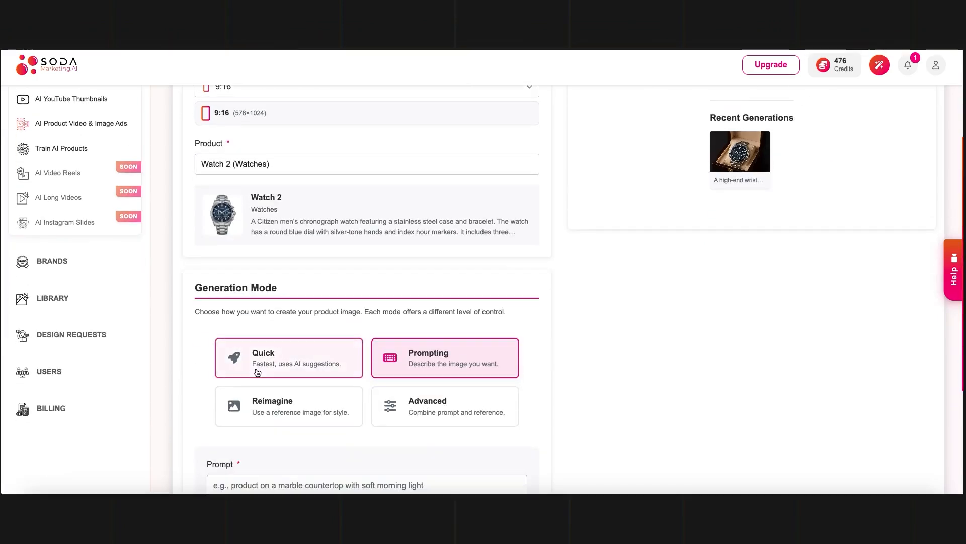
pyautogui.click(255, 362)
pyautogui.hotkey('ctrl', 'v')
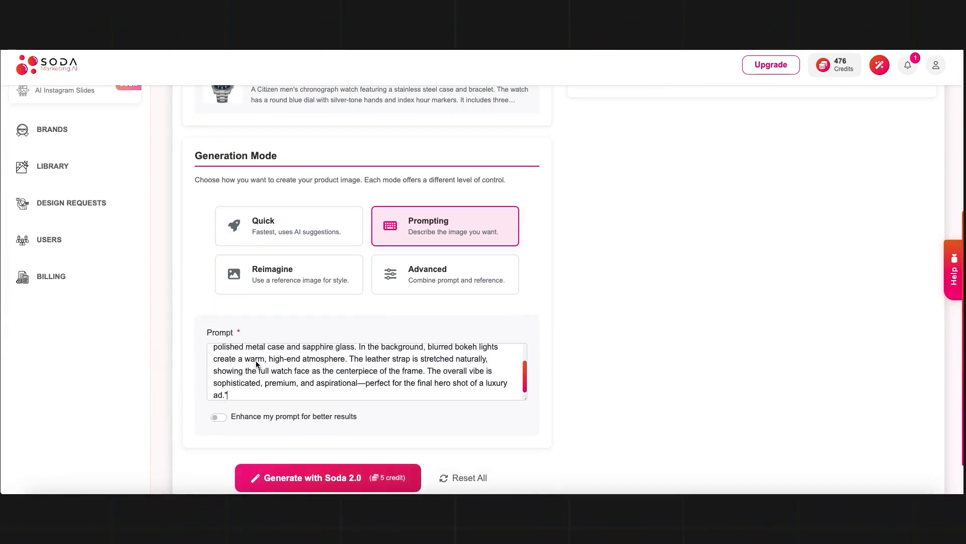
pyautogui.scroll(-3, 256, 363)
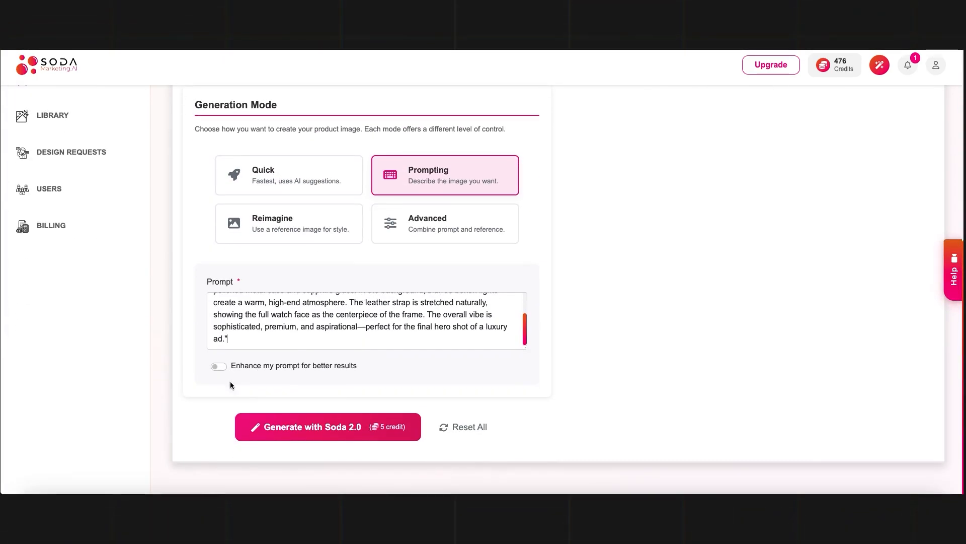
pyautogui.scroll(3, 292, 322)
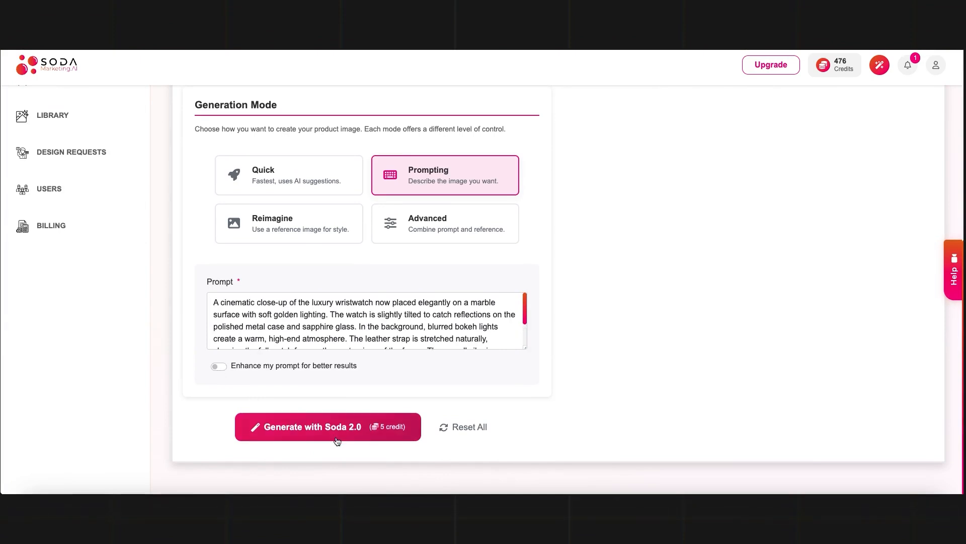
pyautogui.click(327, 424)
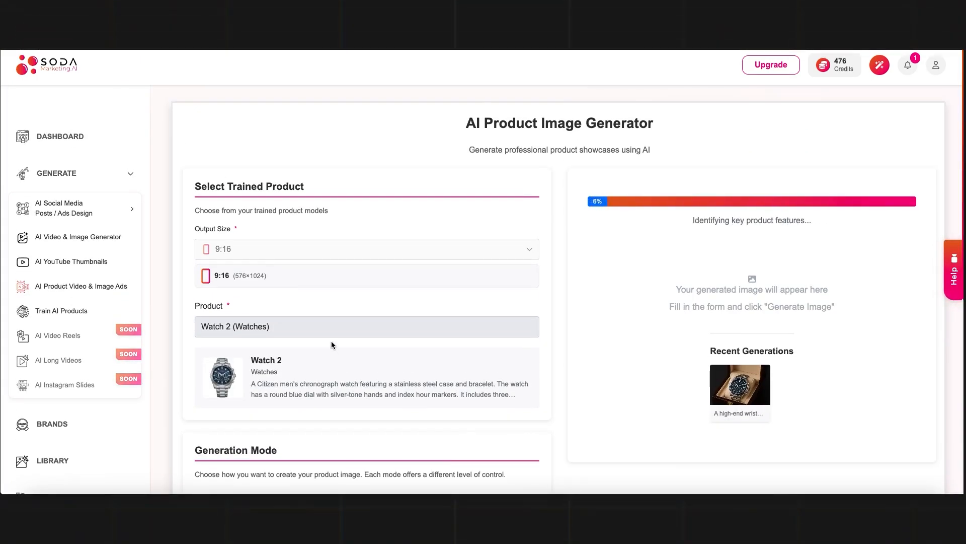
# Review the generated marble-surface watch image and start converting it to a video.
pyautogui.scroll(-1, 331, 344)
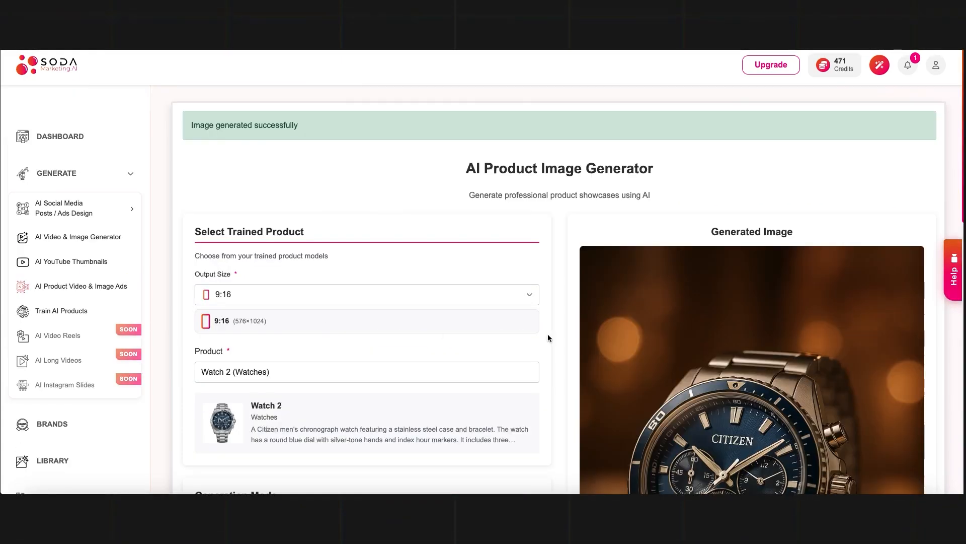
pyautogui.scroll(-4, 673, 341)
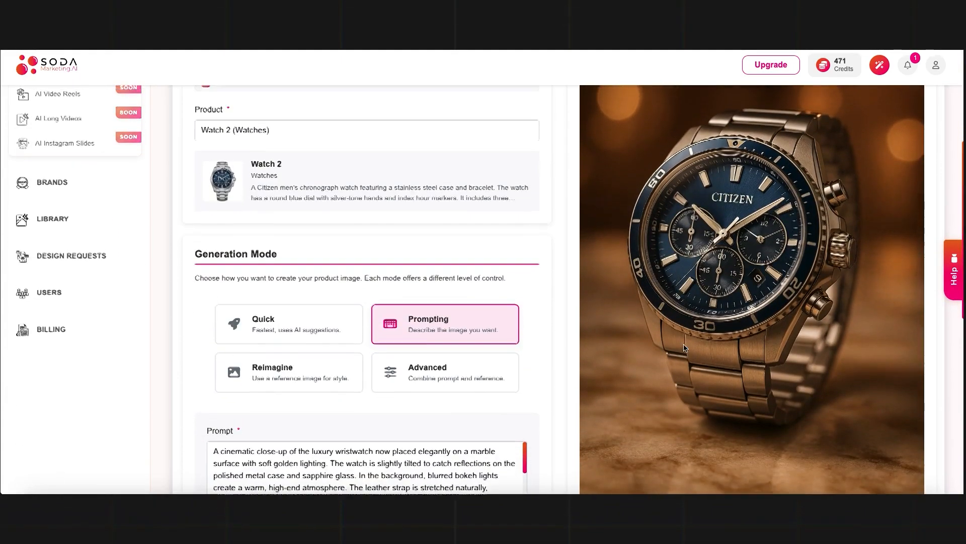
pyautogui.scroll(-6, 684, 346)
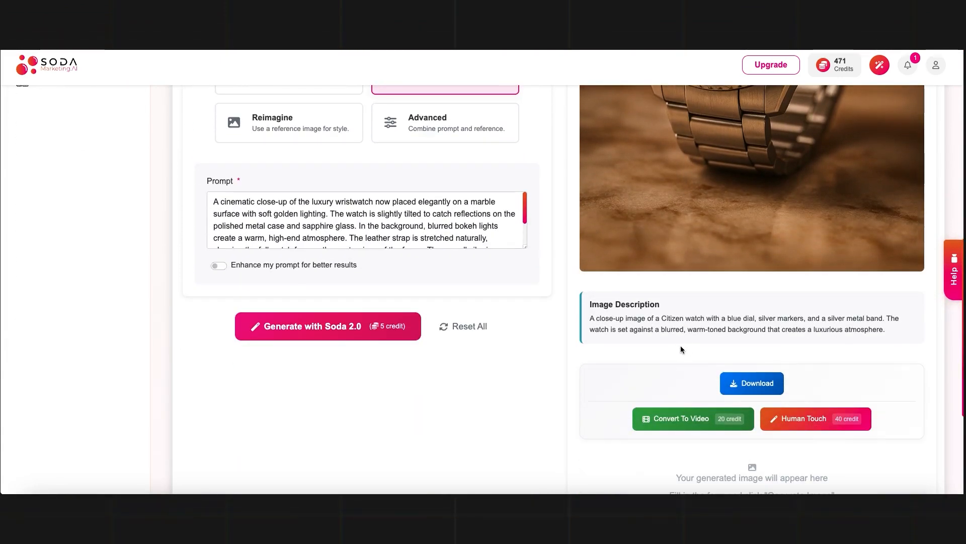
pyautogui.click(688, 427)
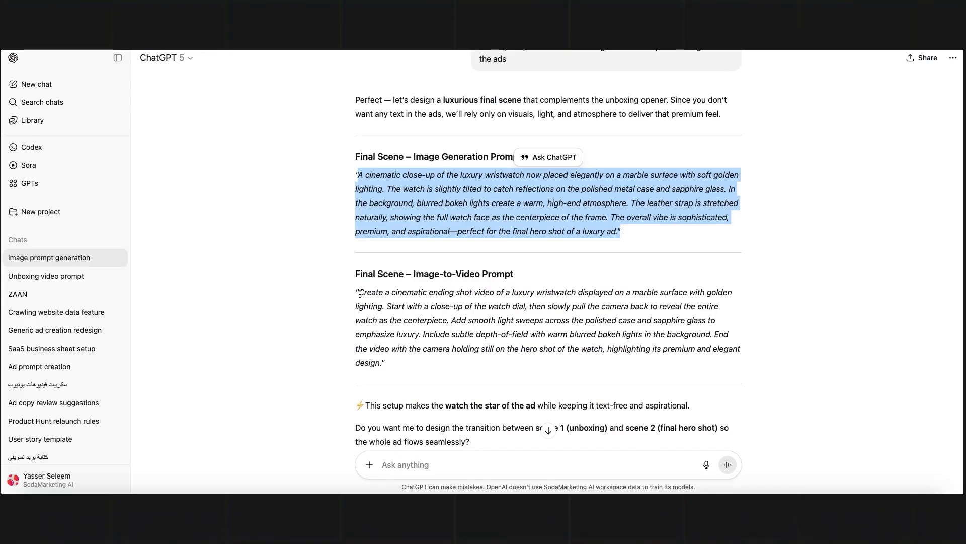
# Copy the Final Scene image-to-video prompt from ChatGPT, paste it as the video concept in Soda, and submit it.
pyautogui.moveTo(360, 294); pyautogui.dragTo(379, 366)
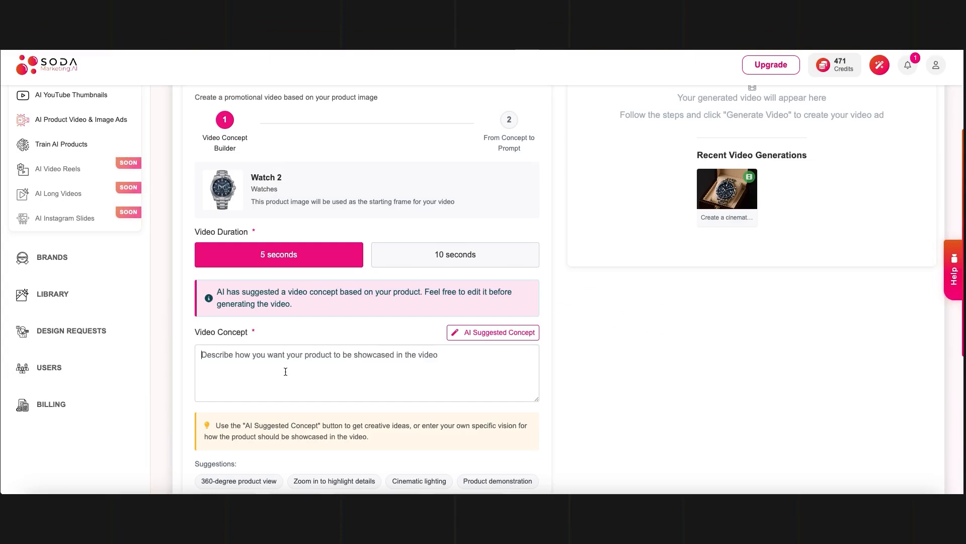
pyautogui.hotkey('ctrl', 'v')
pyautogui.scroll(-3, 286, 371)
pyautogui.click(485, 453)
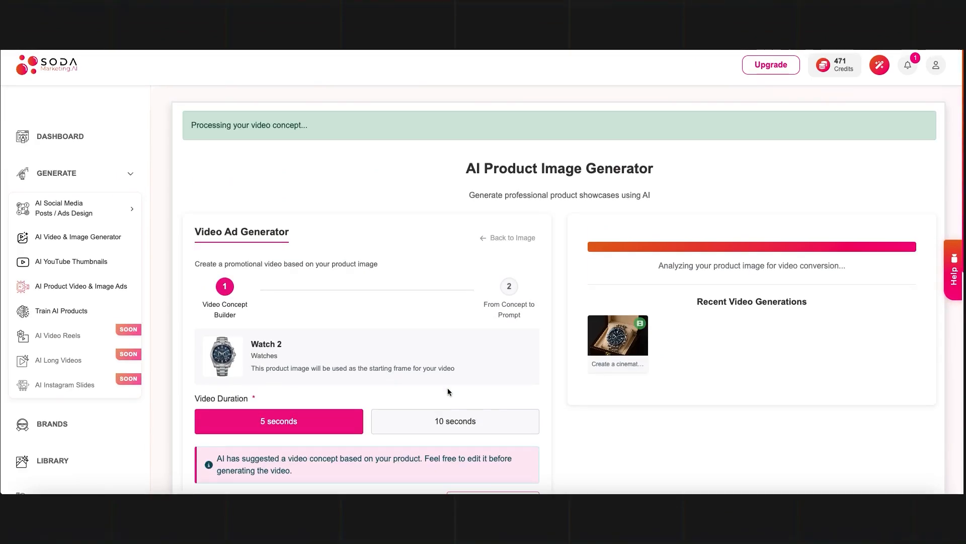
# Generate the video ad from the enhanced prompt using the recommended duration, and review the resulting video.
pyautogui.scroll(-3, 448, 391)
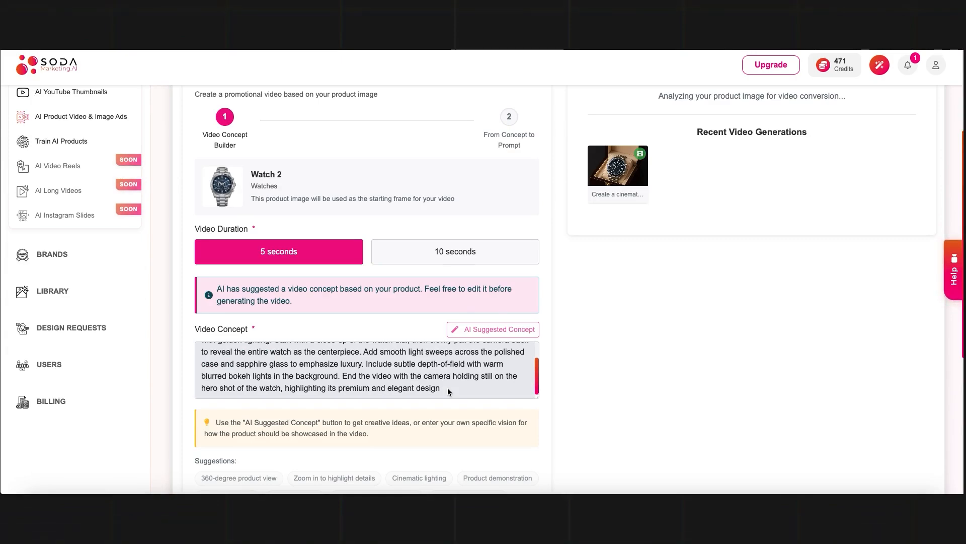
pyautogui.scroll(-4, 356, 353)
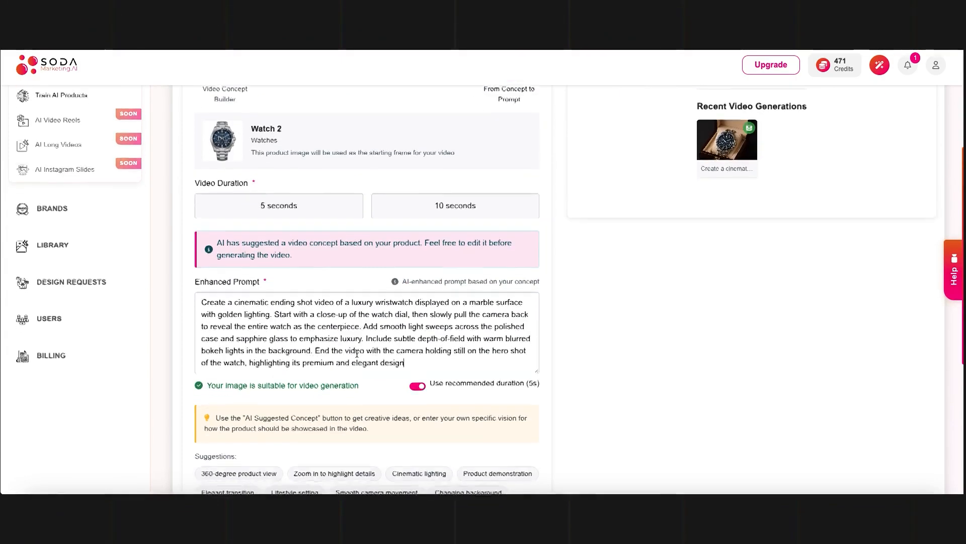
pyautogui.click(456, 377)
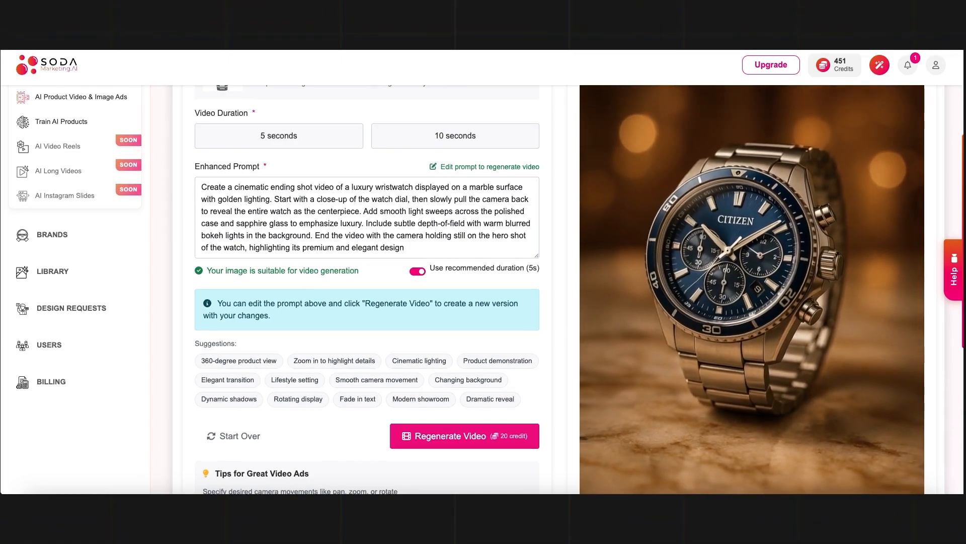
pyautogui.scroll(-1, 777, 329)
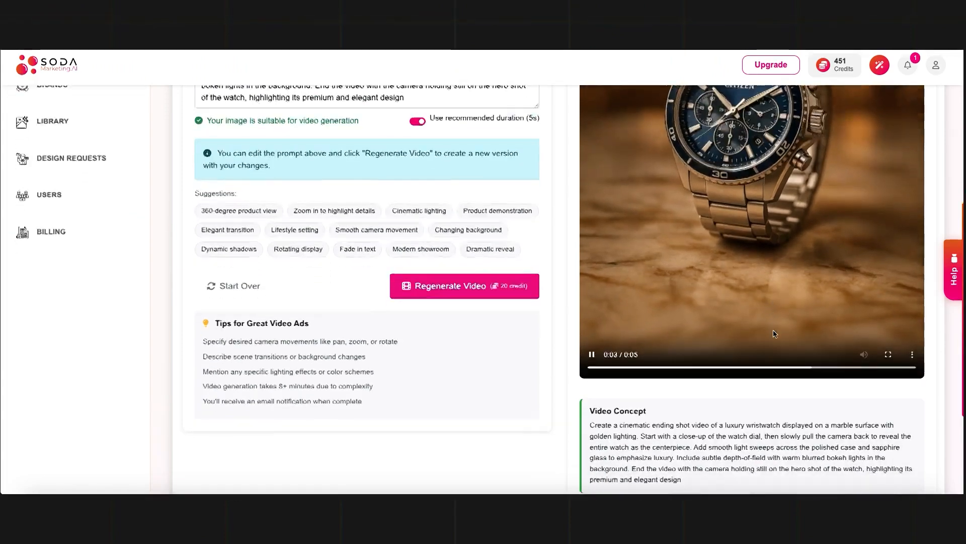
pyautogui.scroll(-2, 773, 330)
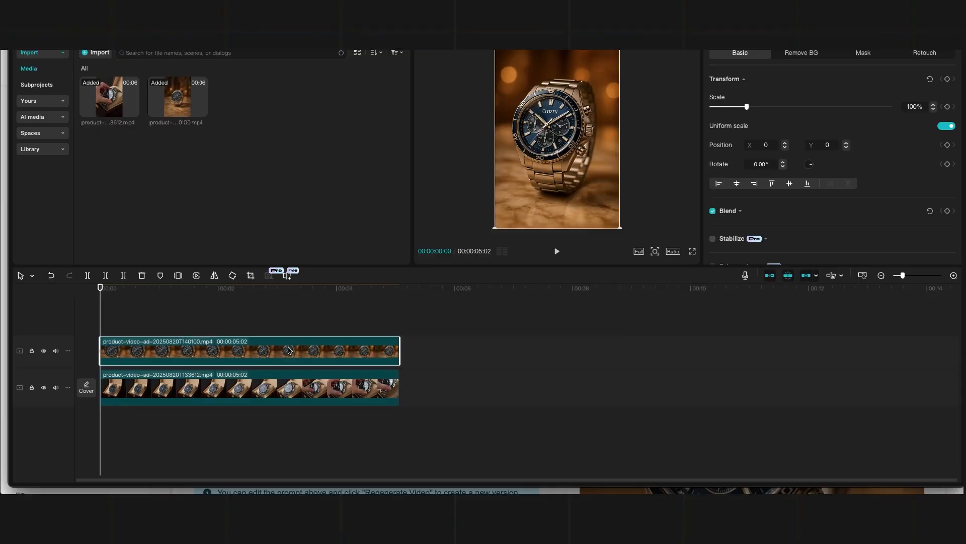
# In CapCut, move the marble watch clip onto the main track directly after the unboxing clip.
pyautogui.moveTo(279, 348); pyautogui.dragTo(581, 390)
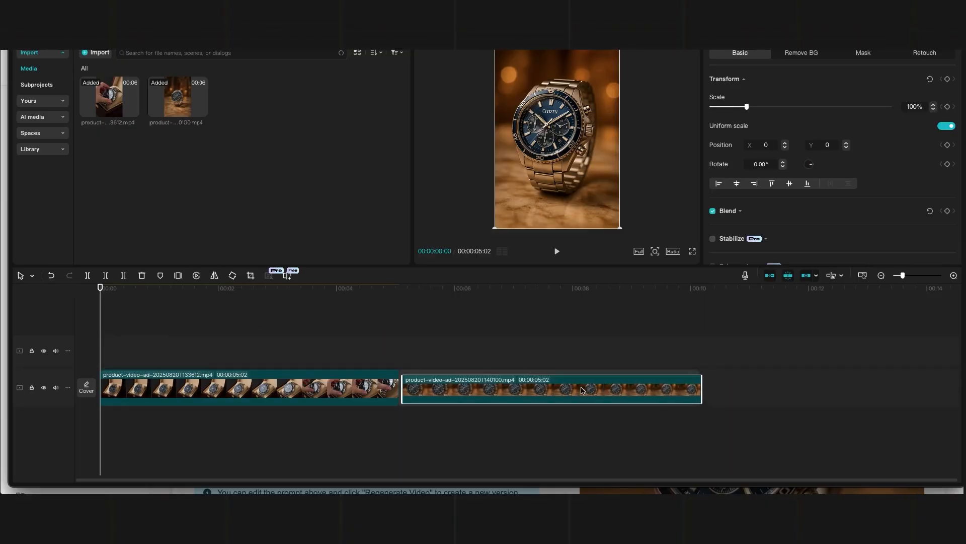
pyautogui.click(633, 330)
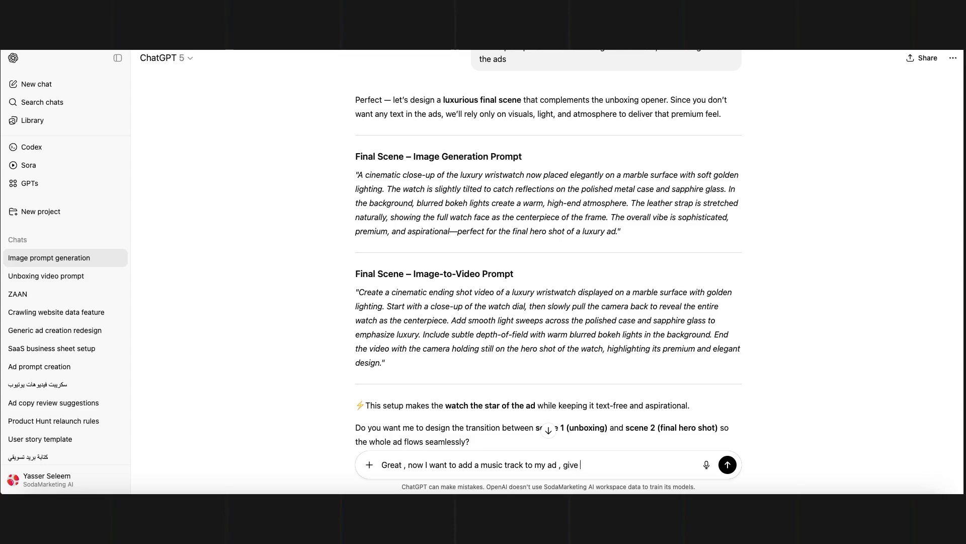
# Finish and send the ChatGPT message asking for a keyword to get a relevant music track for the ad.
pyautogui.write('me a keyword to get a relevant')
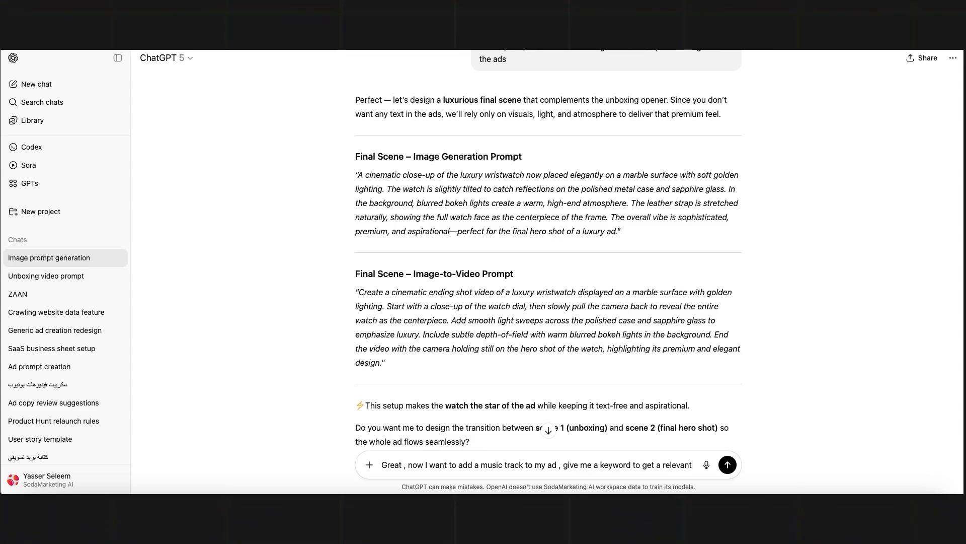
pyautogui.write(' music track for my ad')
pyautogui.press('Return')
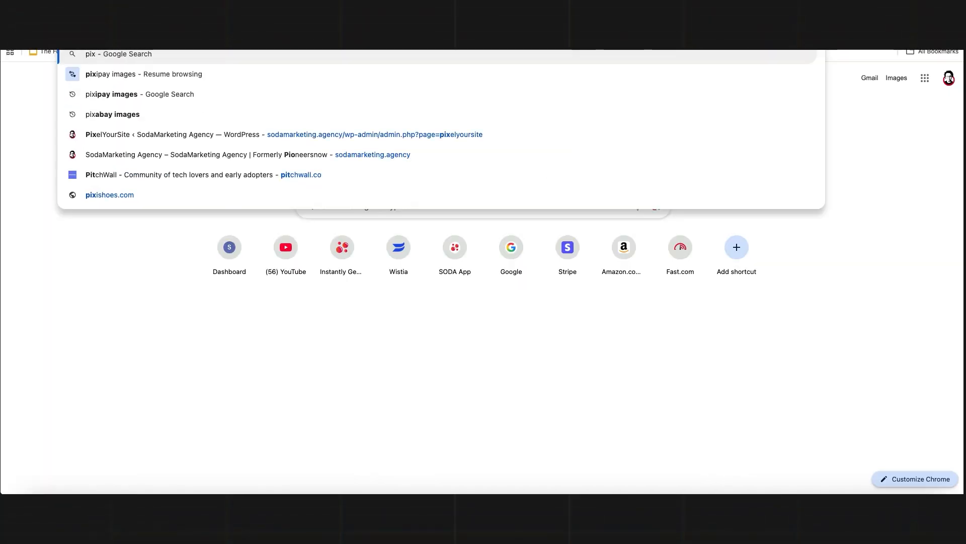
# Search Google for "pixibay musc" and open Pixabay's Royalty Free Music Download page.
pyautogui.write('ibay musc')
pyautogui.press('Return')
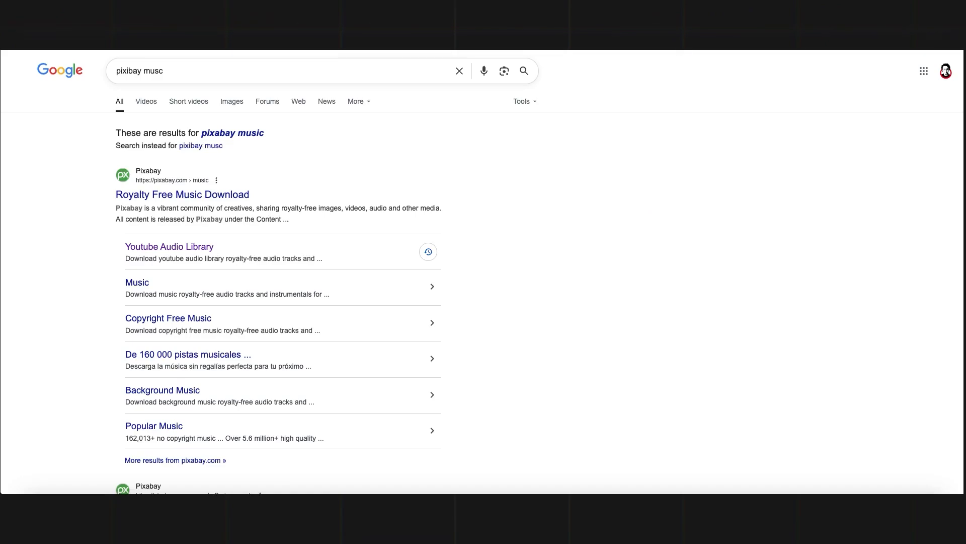
pyautogui.click(182, 195)
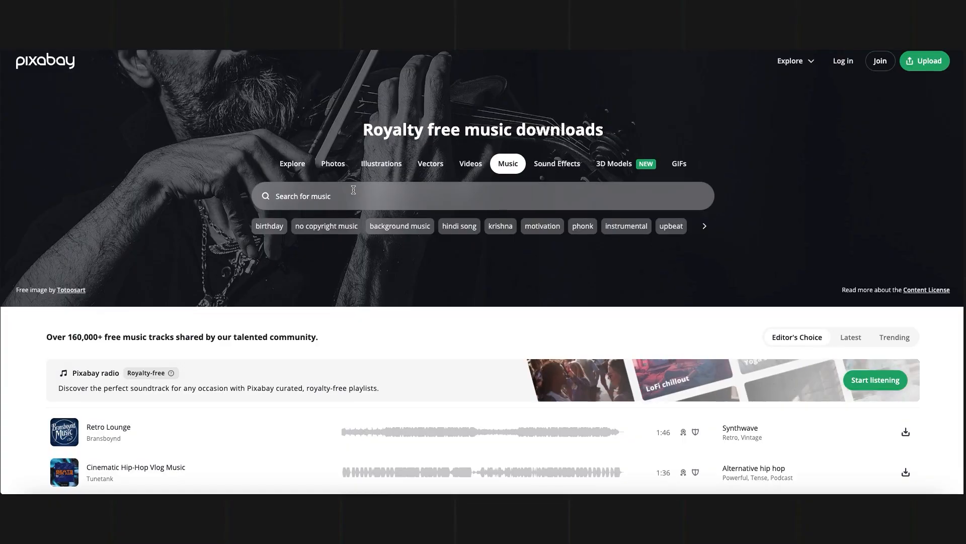
# Search Pixabay music for "Luxury Ambient Piano", then preview and download the track "the realization (ambient piano)".
pyautogui.click(354, 189)
pyautogui.write('Luxury Ambient Piano')
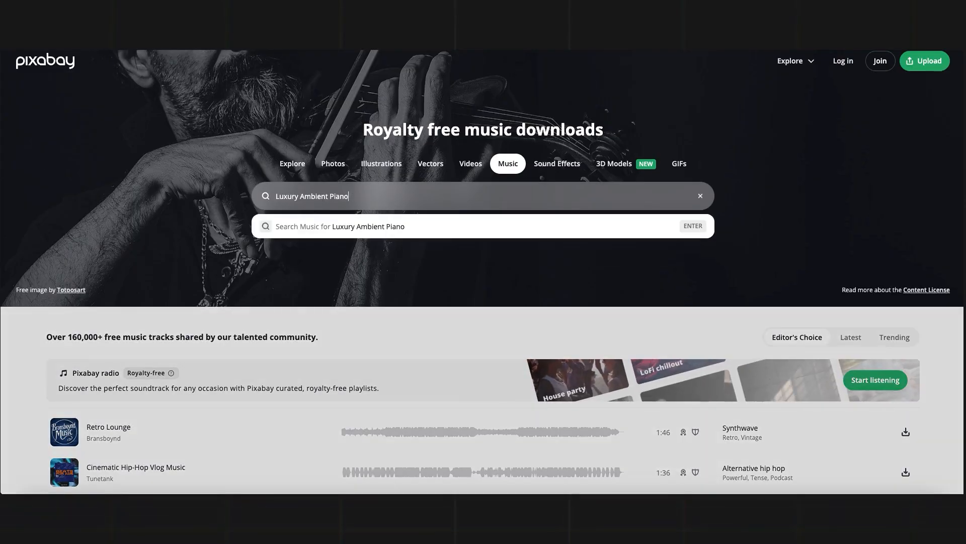
pyautogui.press('Return')
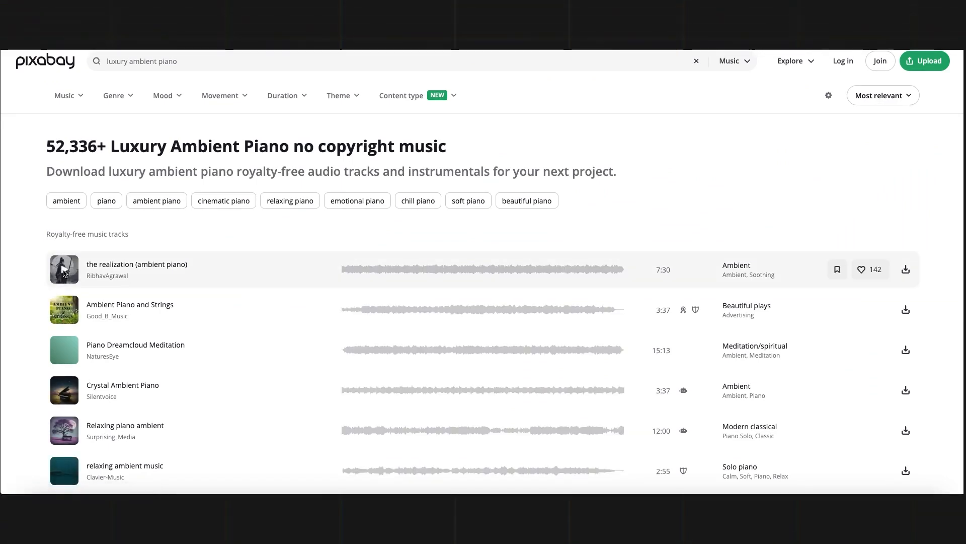
pyautogui.click(65, 272)
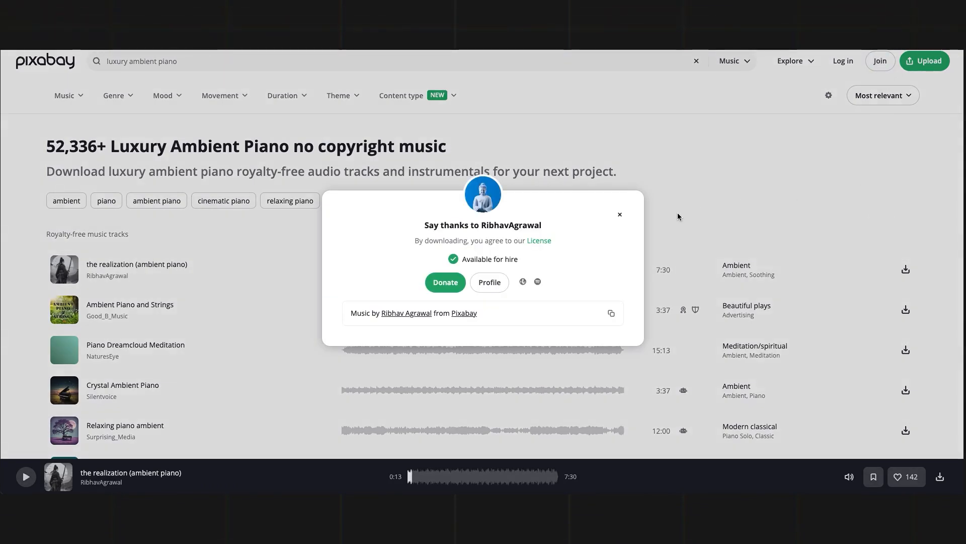
pyautogui.click(621, 215)
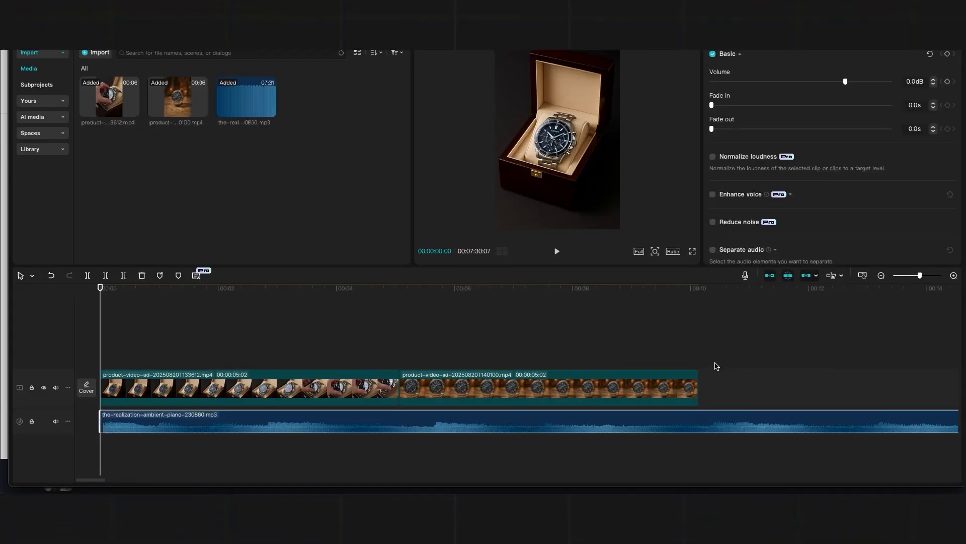
# In CapCut, cut the piano track at the end of the video clips, delete the excess, and add a short fade-out.
pyautogui.click(698, 360)
pyautogui.click(89, 277)
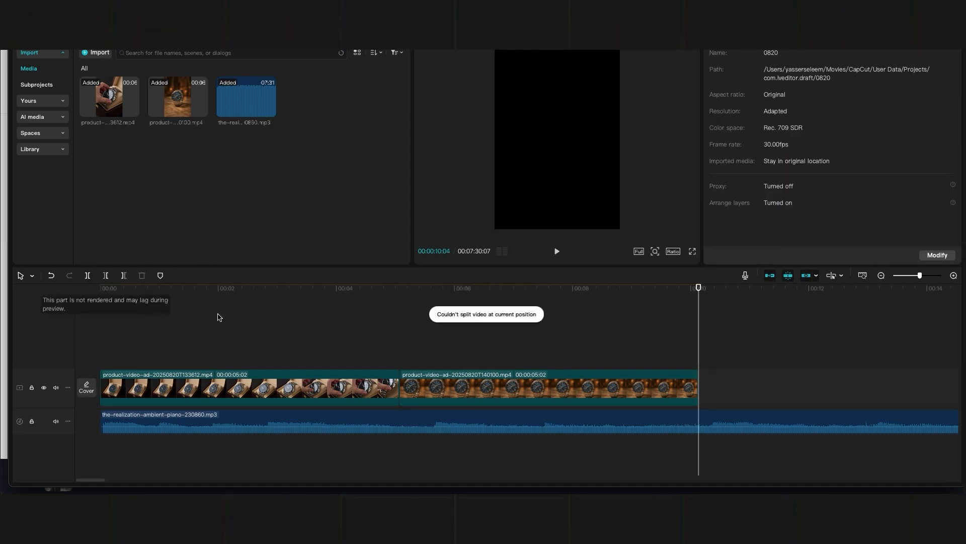
pyautogui.click(736, 420)
pyautogui.click(88, 276)
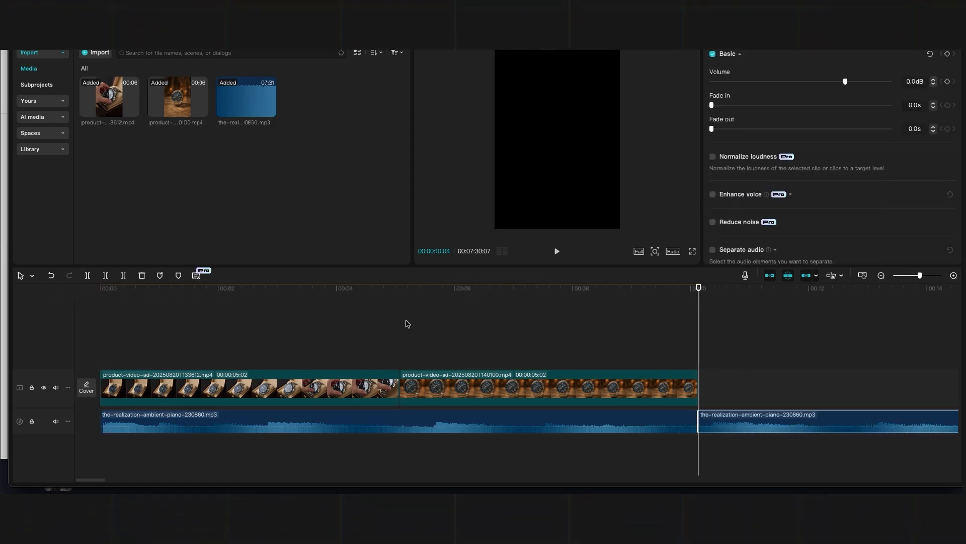
pyautogui.press('Delete')
pyautogui.click(669, 419)
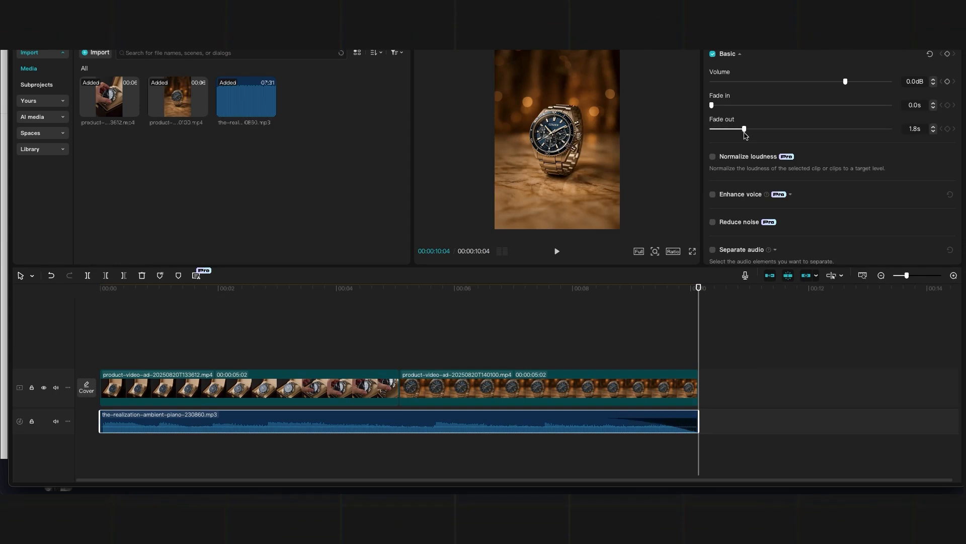
pyautogui.click(604, 328)
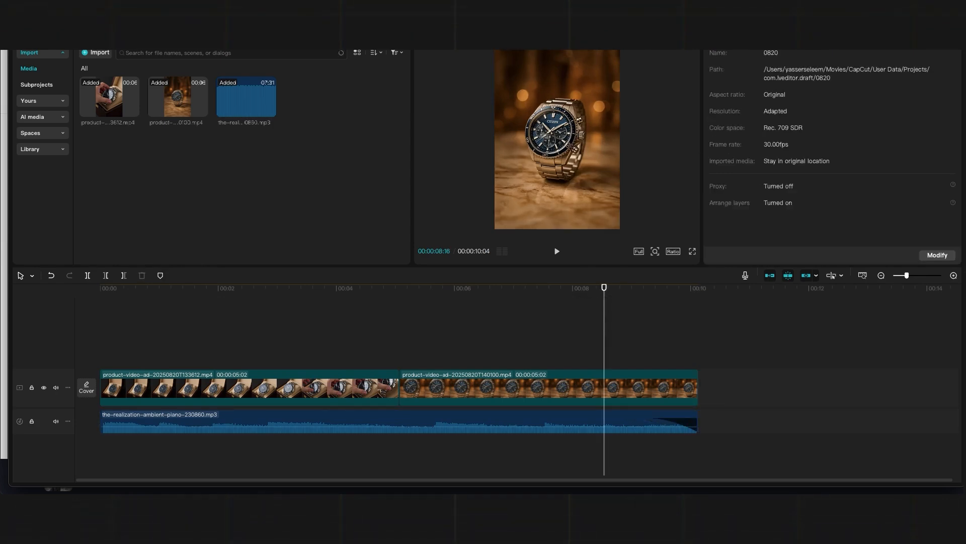
# Export the finished ad as a 1080P mp4 with HEVC codec at 30fps.
pyautogui.press('super+e')
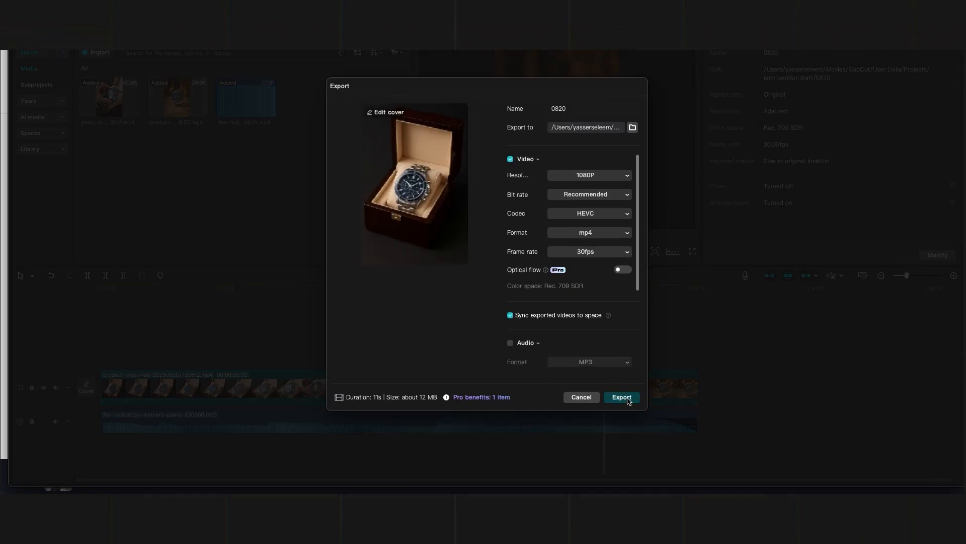
pyautogui.click(622, 397)
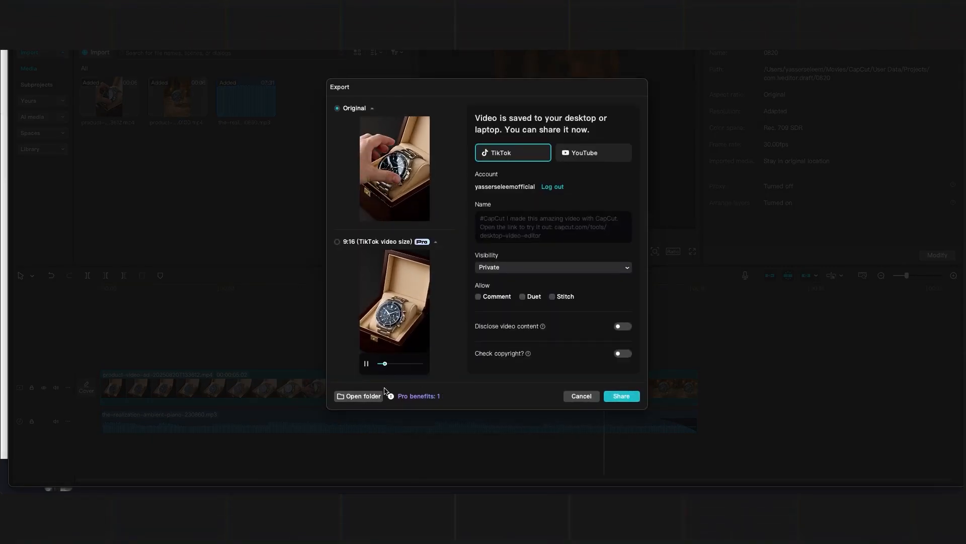